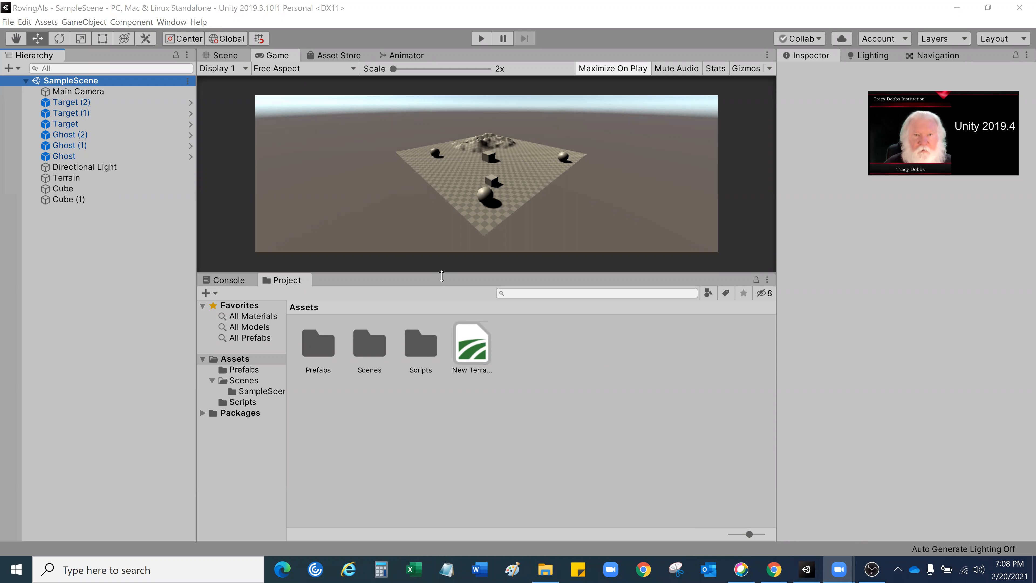
Add the open SampleScene to the scenes in the build and select WebGL as the build platform
left_click_drag(443, 274, 443, 361)
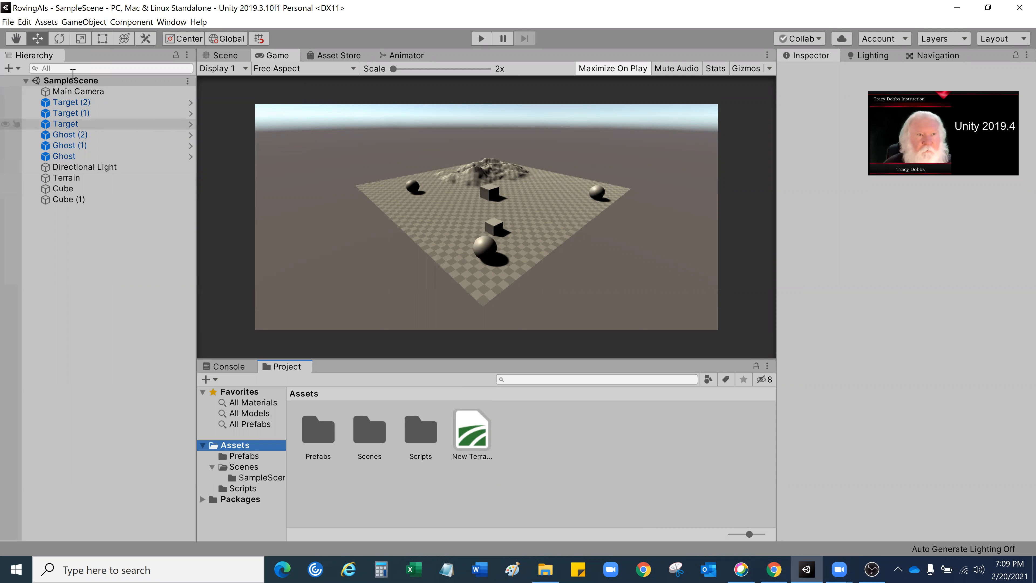
left_click(8, 22)
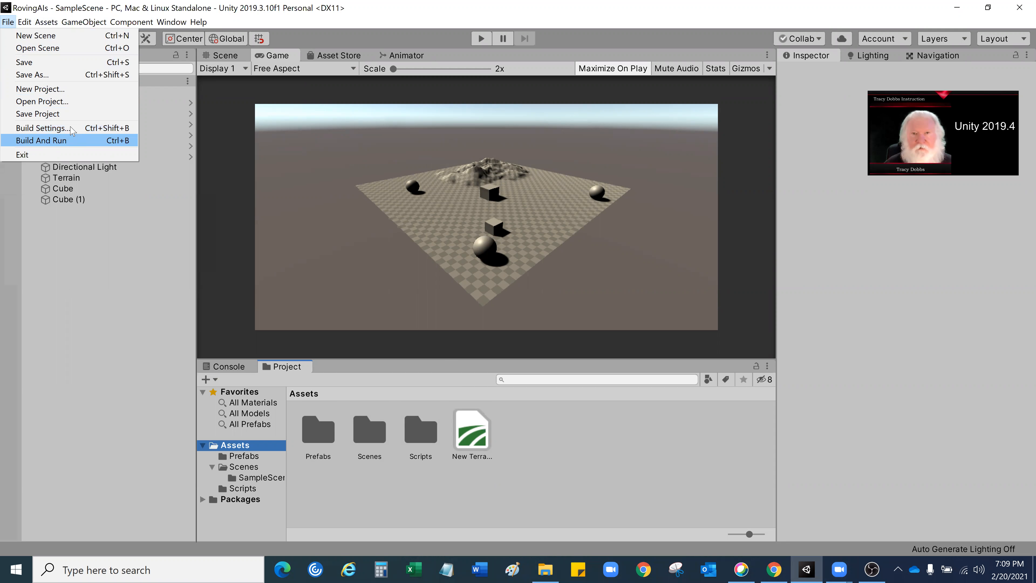
left_click(43, 129)
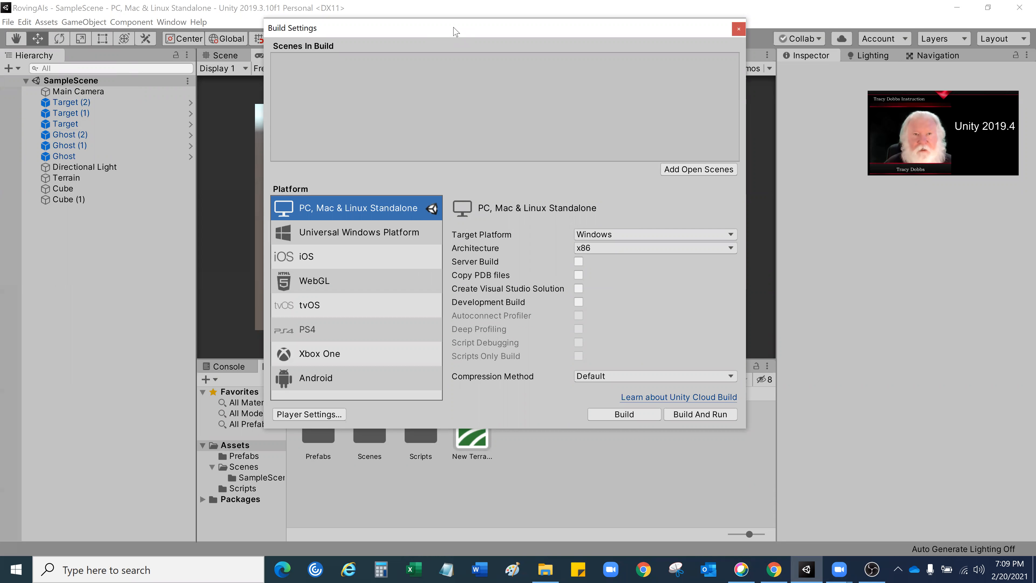
left_click_drag(456, 32, 586, 50)
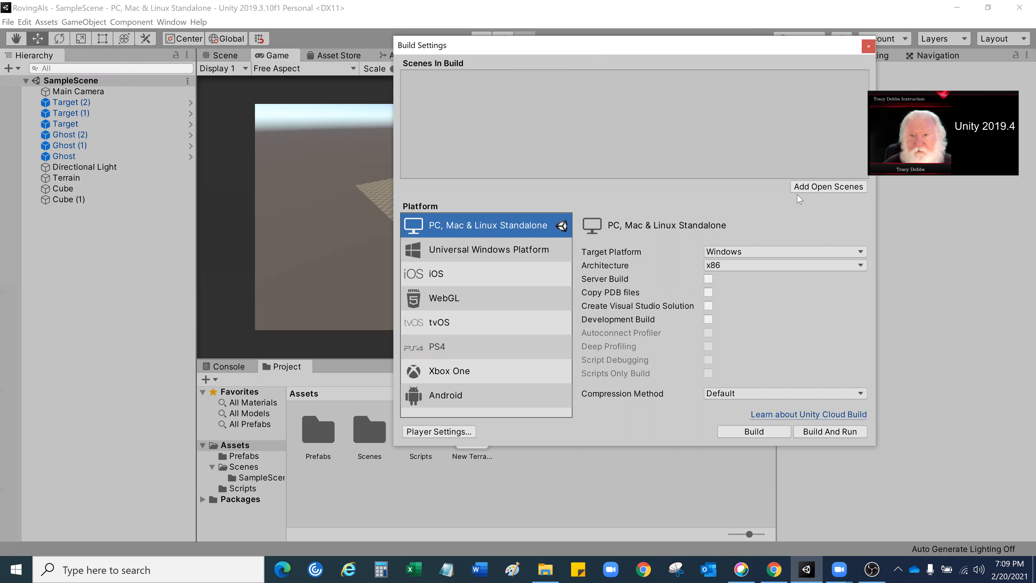
left_click(828, 189)
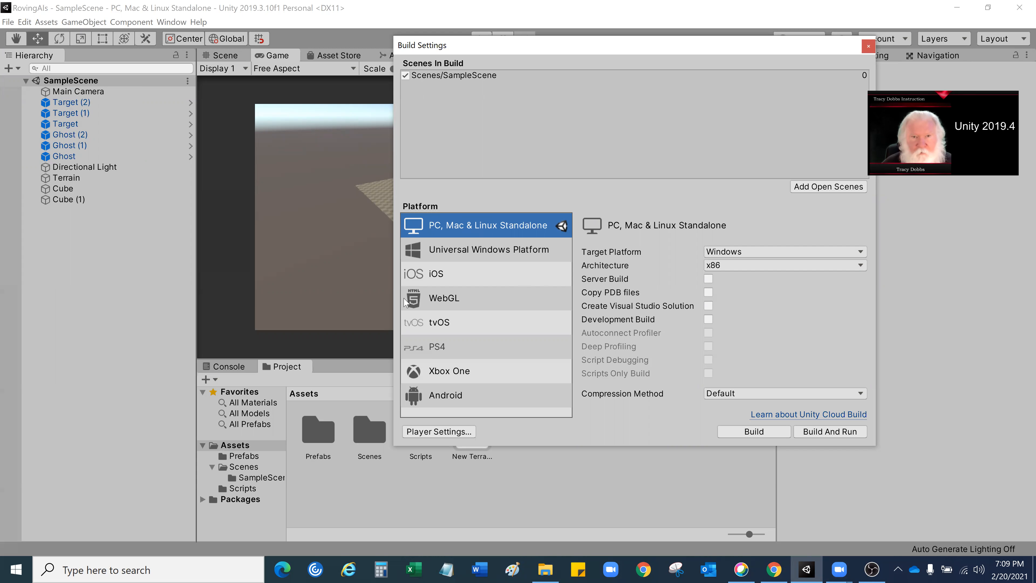
left_click(442, 302)
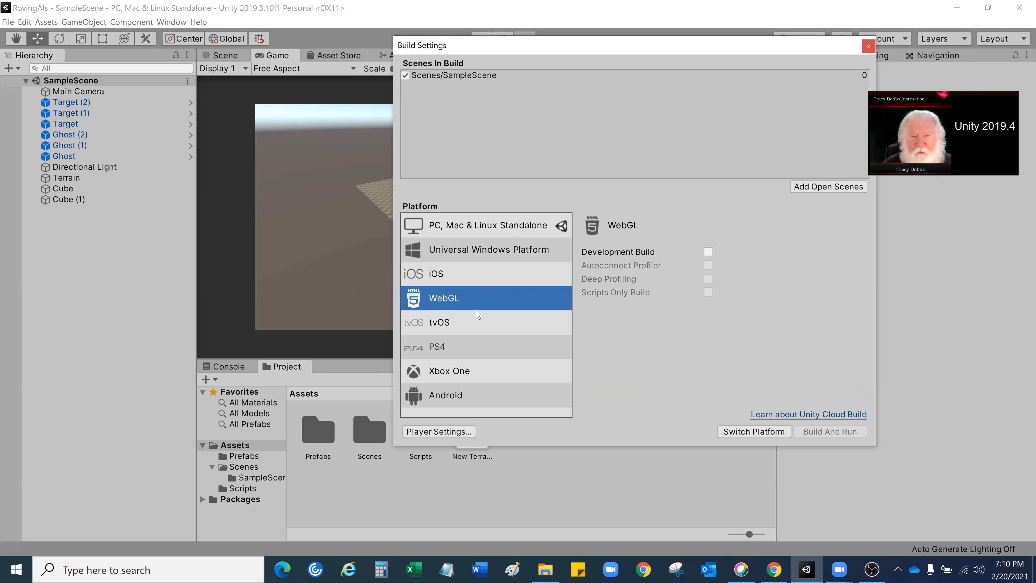
left_click(749, 431)
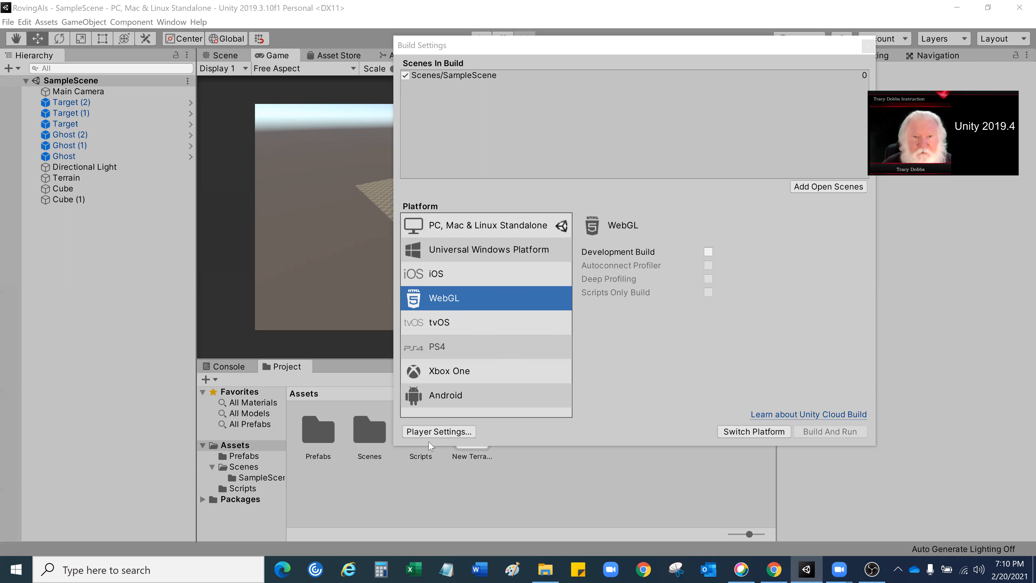
Set the company name in the player settings to MyCompany
left_click(437, 432)
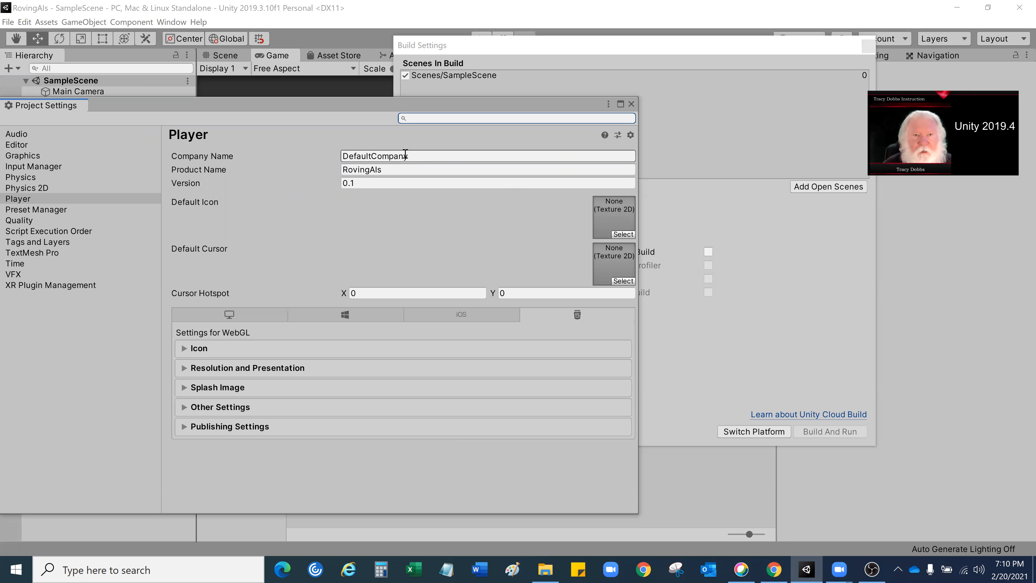
left_click(422, 155)
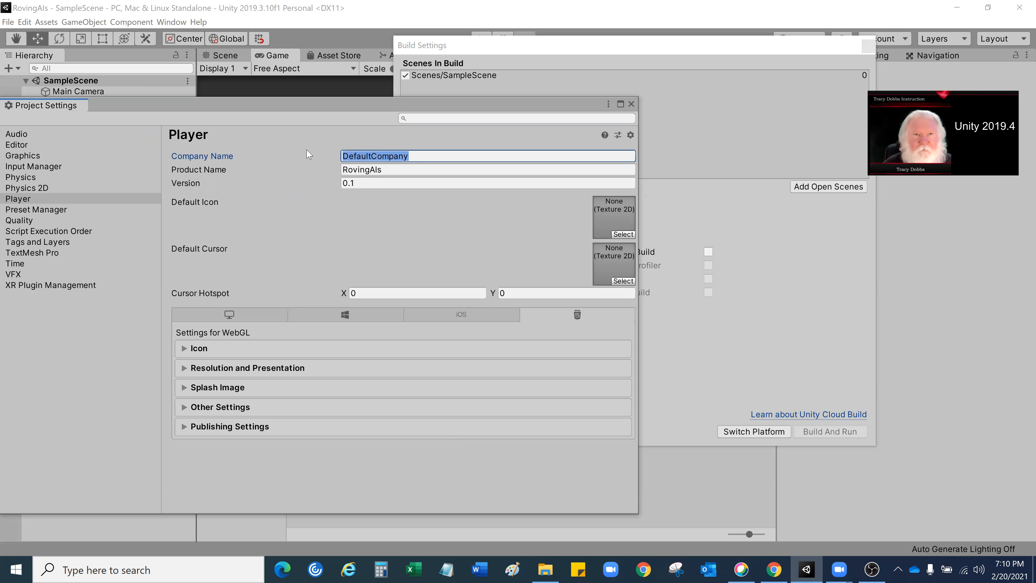
type("T")
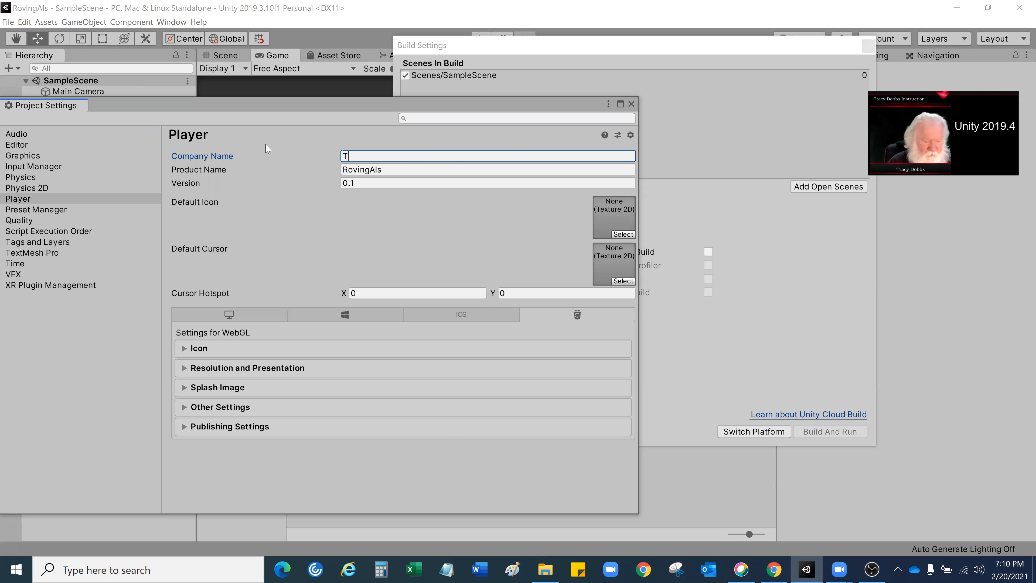
key("BackSpace")
type("My")
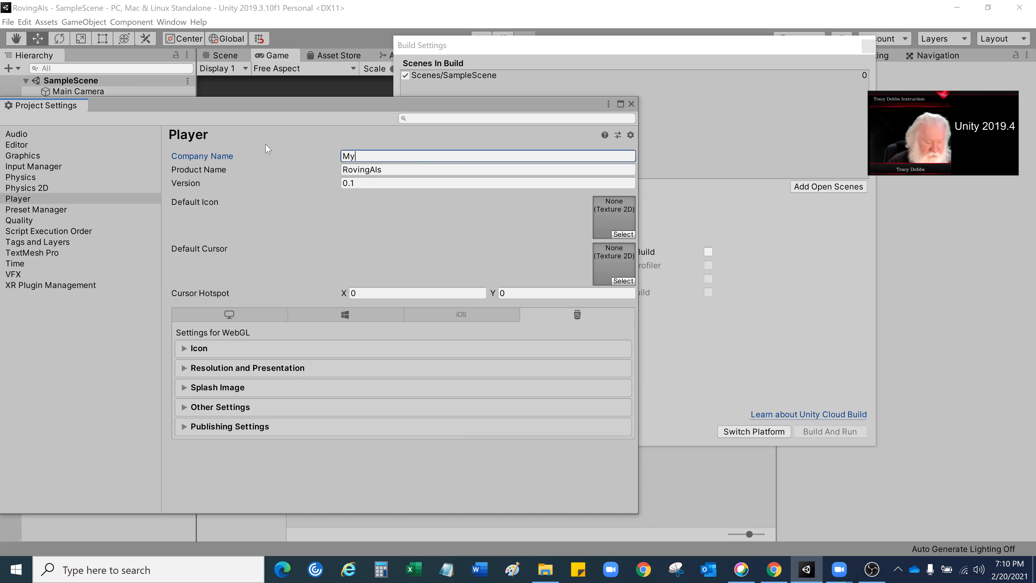
type("Company")
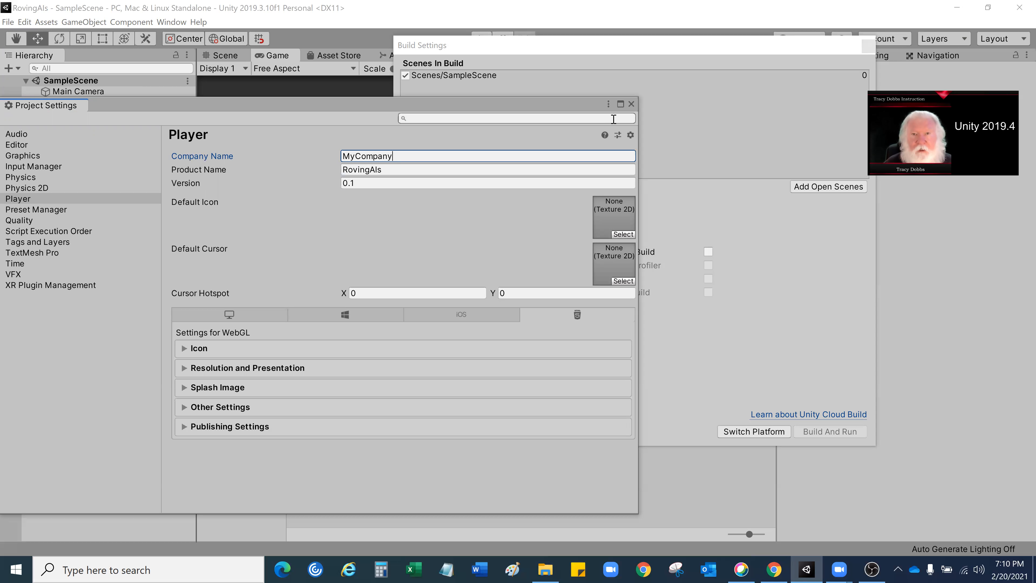
left_click(631, 104)
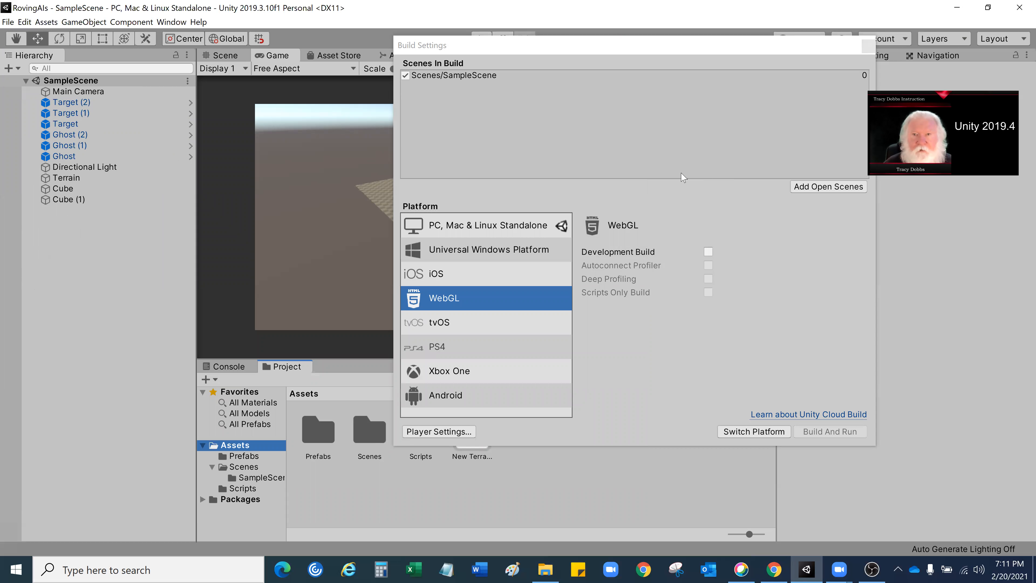
Switch the project's active build platform to WebGL
left_click(653, 50)
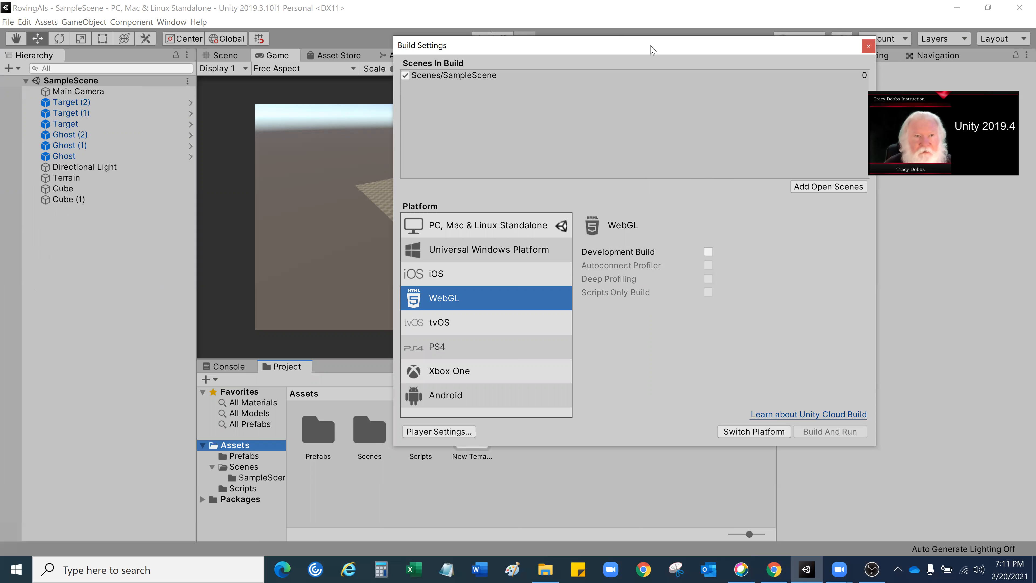
left_click_drag(653, 50, 478, 23)
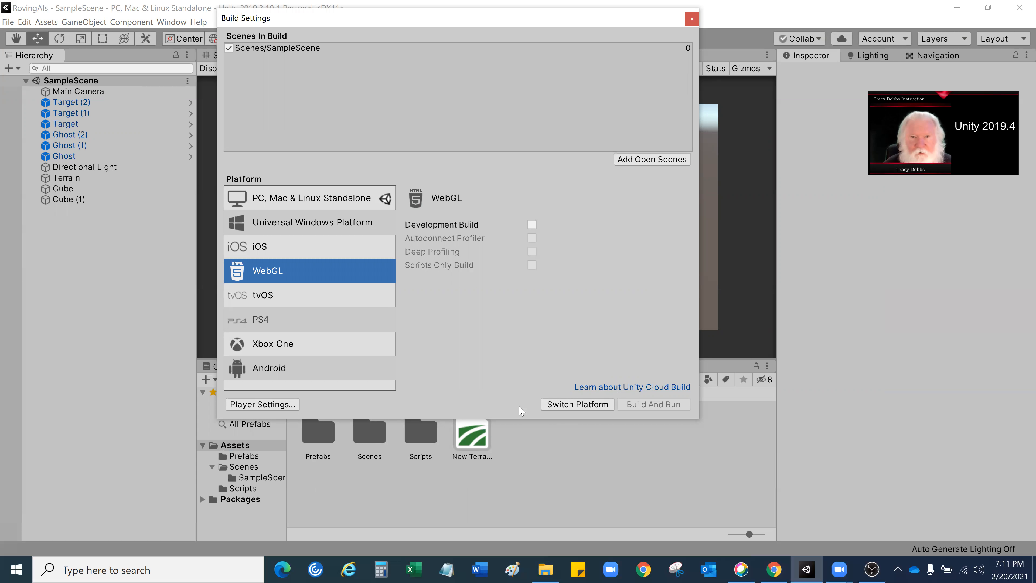
left_click(581, 405)
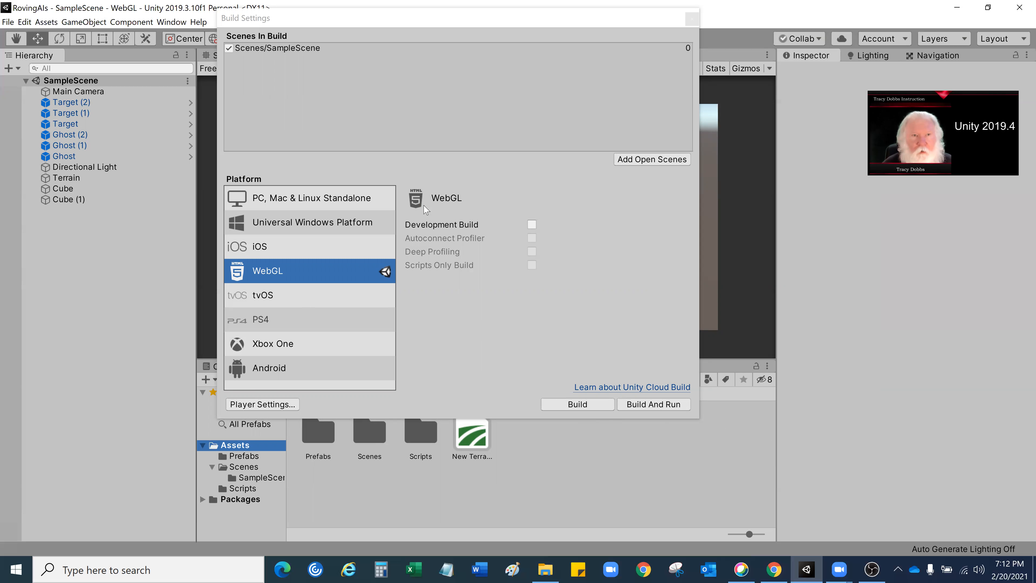
left_click(8, 23)
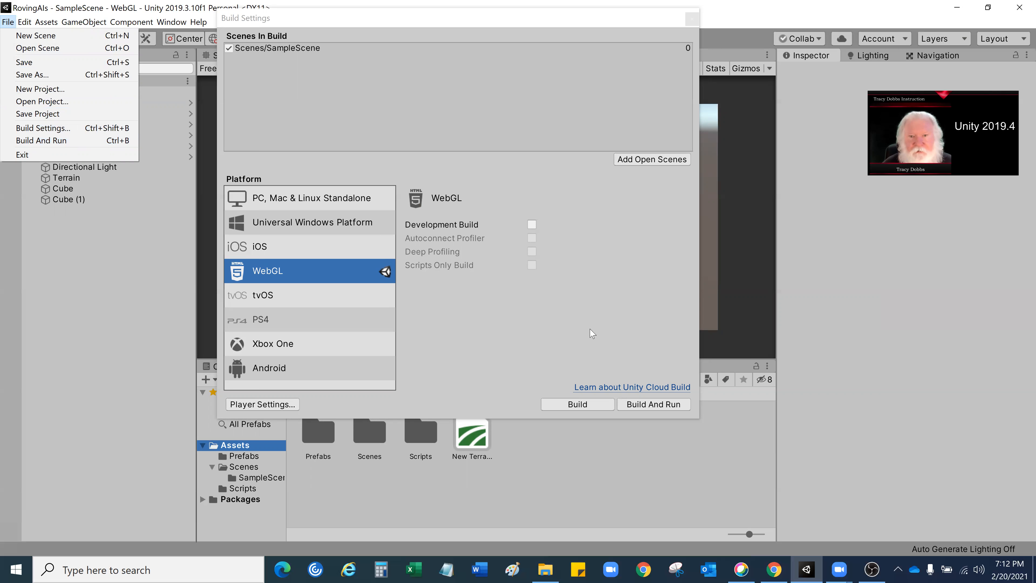
left_click(572, 346)
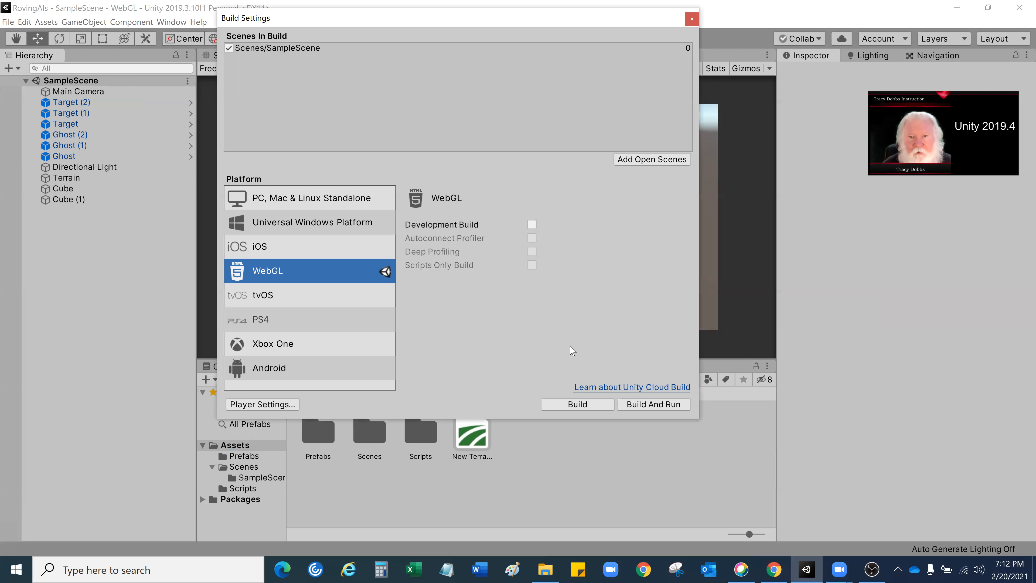
Build and run the WebGL game into a new folder named Builds in the RovingAIs project, closing the running game and build settings
left_click(653, 404)
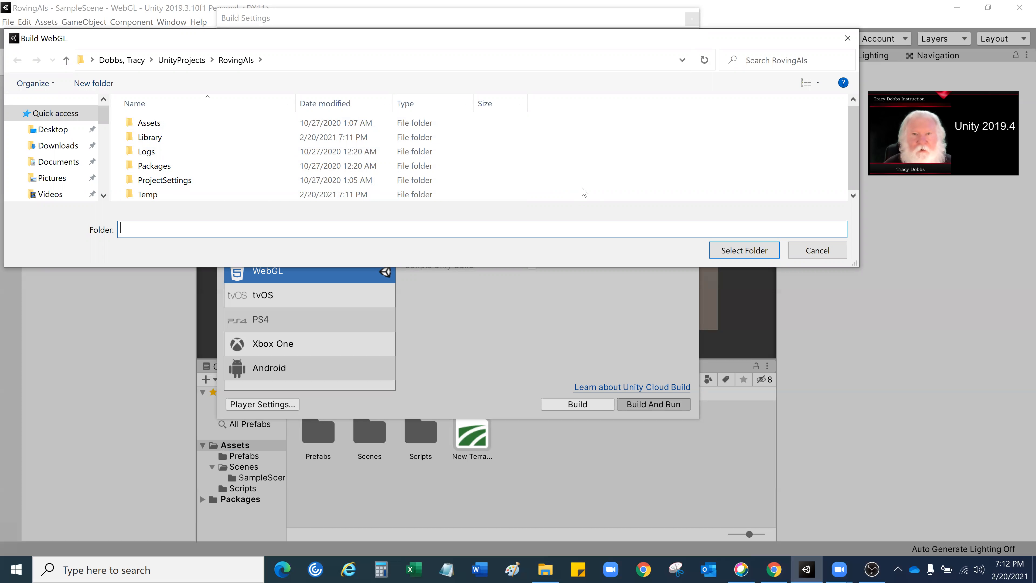
right_click(543, 172)
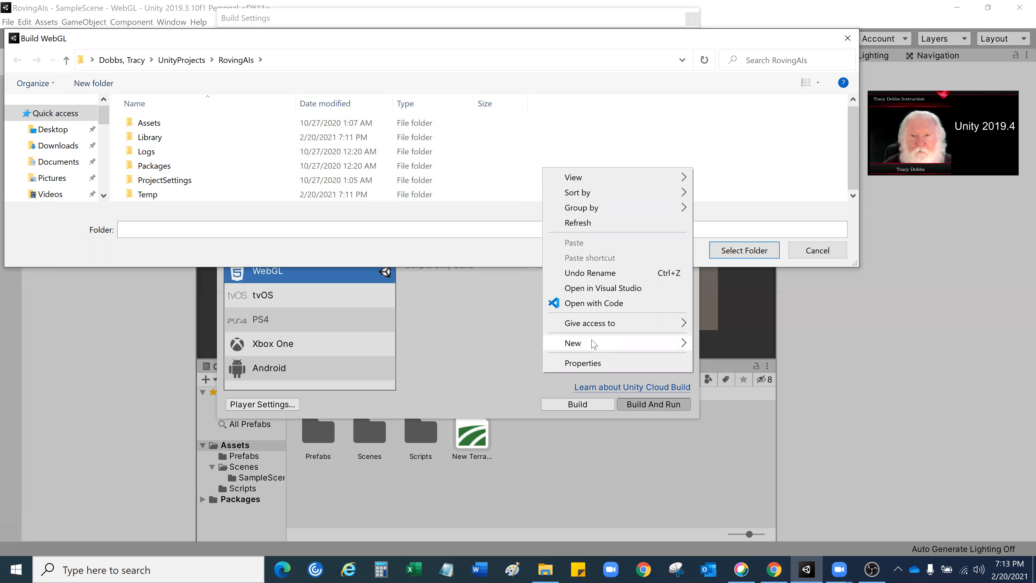
mouse_move(629, 347)
left_click(719, 345)
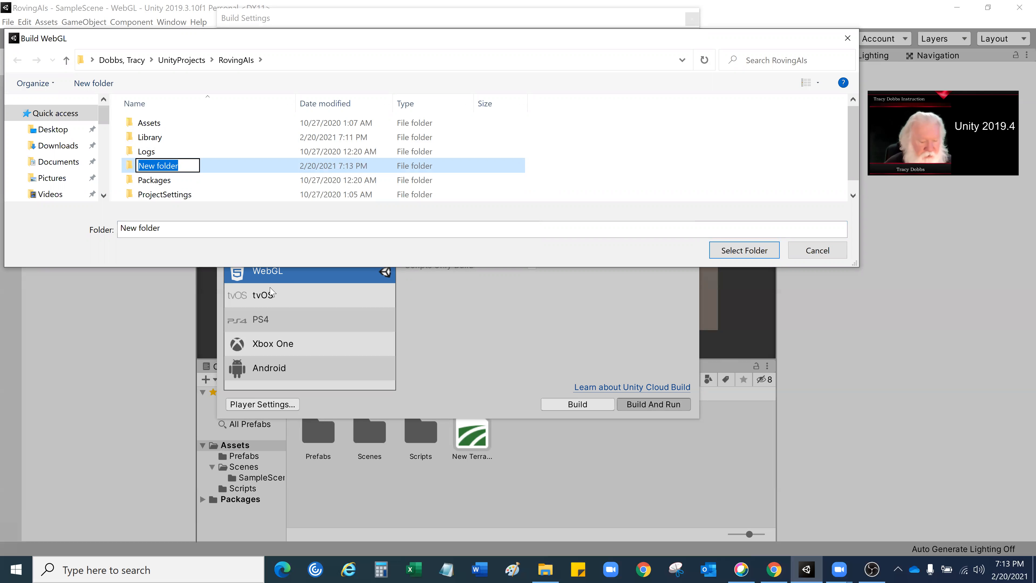
type("Builds")
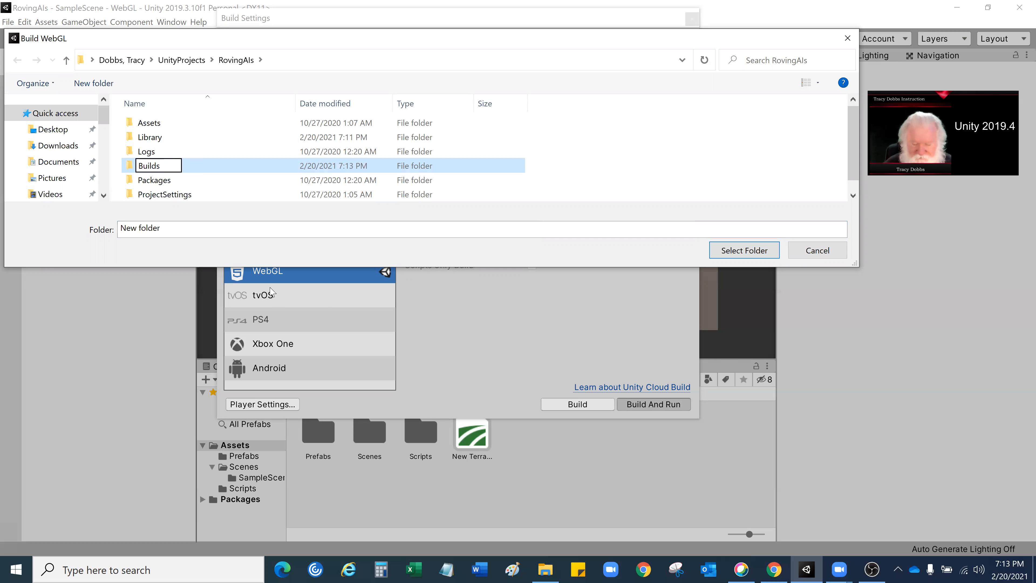
key("Return")
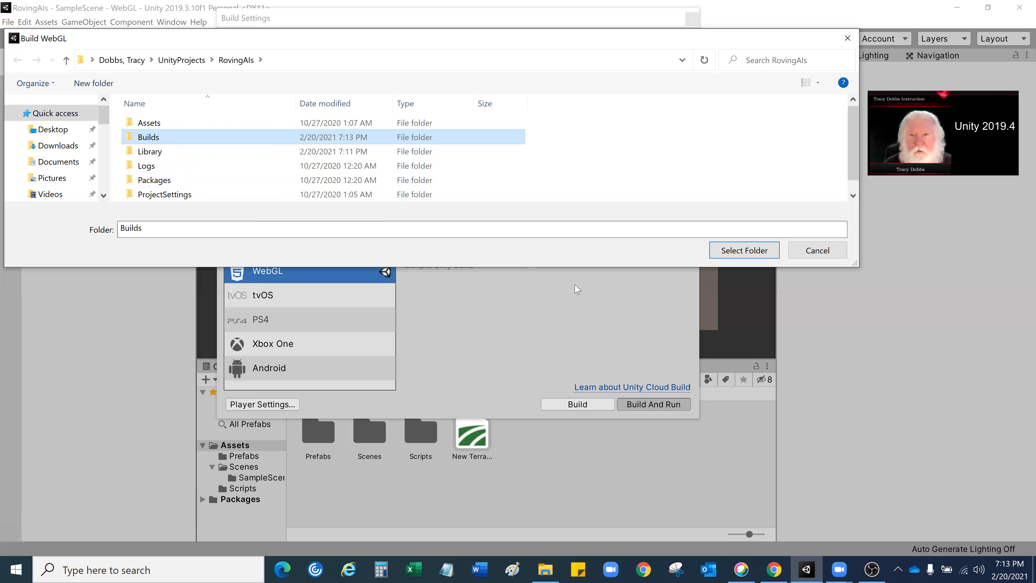
left_click(746, 254)
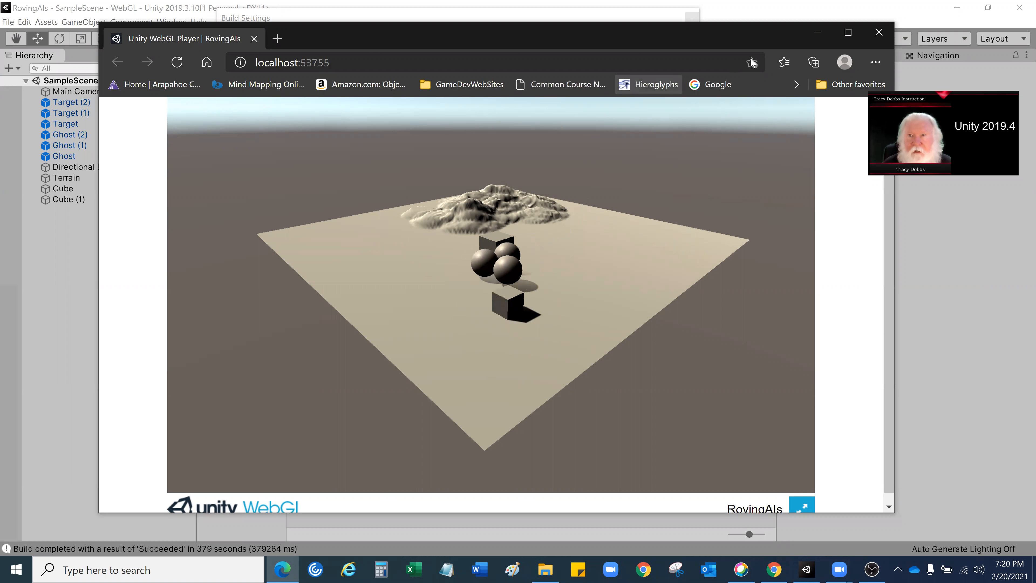
left_click(882, 32)
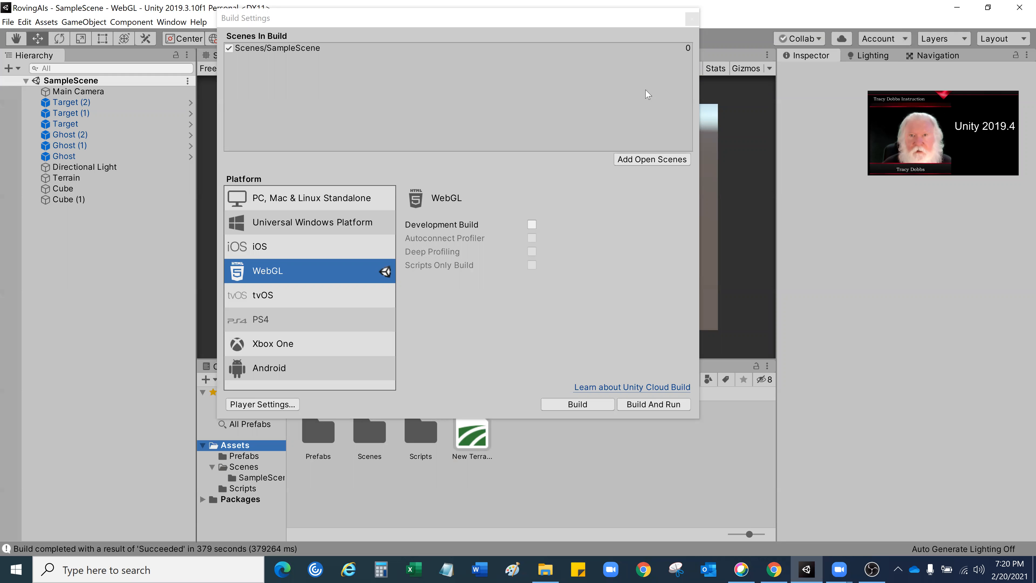
left_click(692, 18)
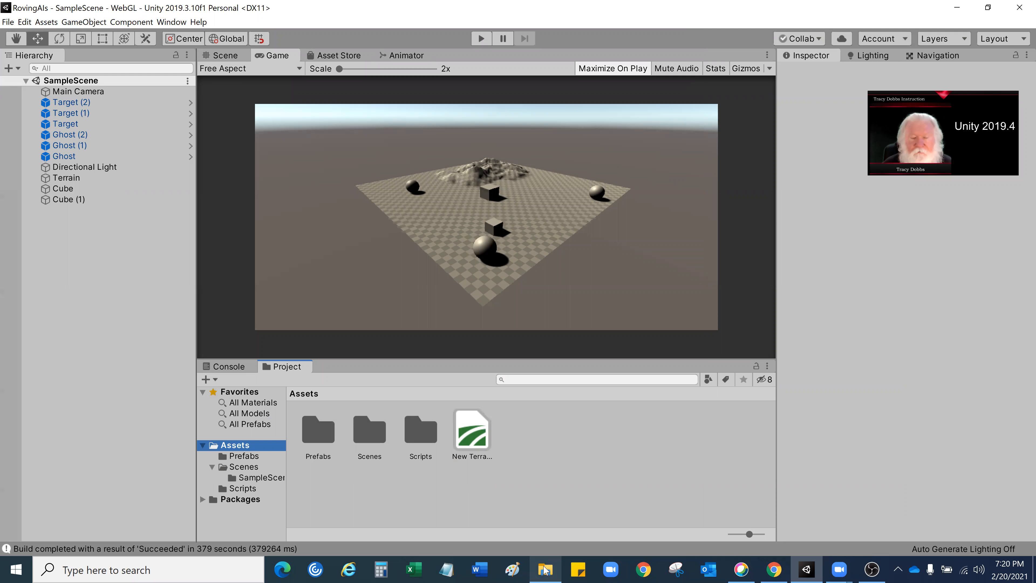
Switch to File Explorer and open the Builds folder inside the RovingAIs project to view the generated files
mouse_move(546, 570)
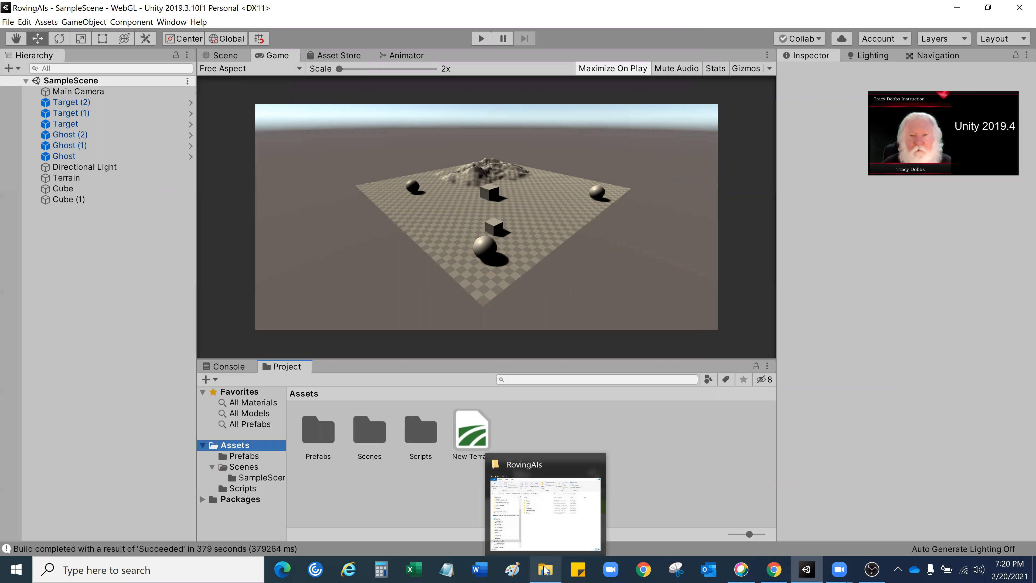
left_click(545, 569)
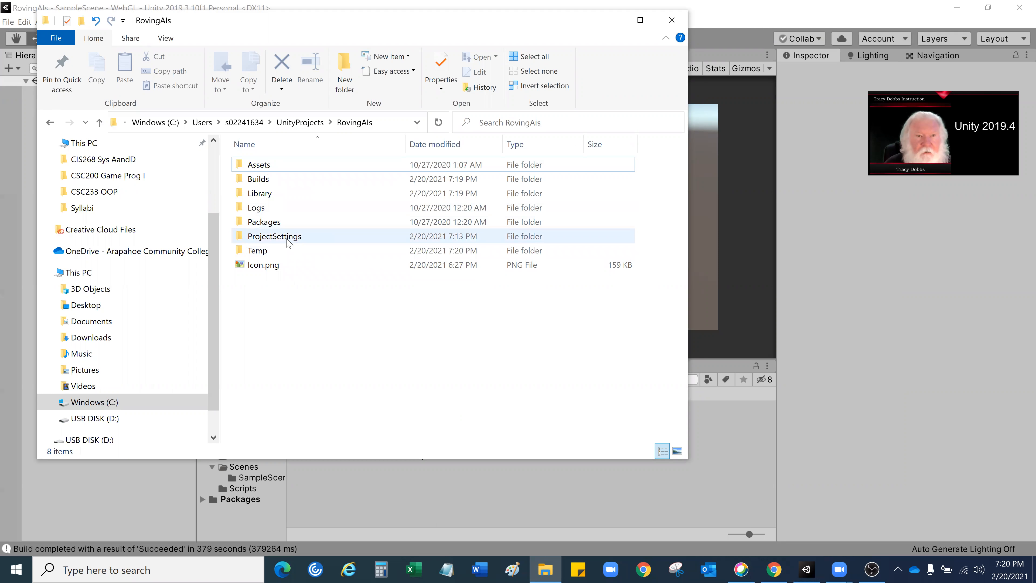
left_click(254, 170)
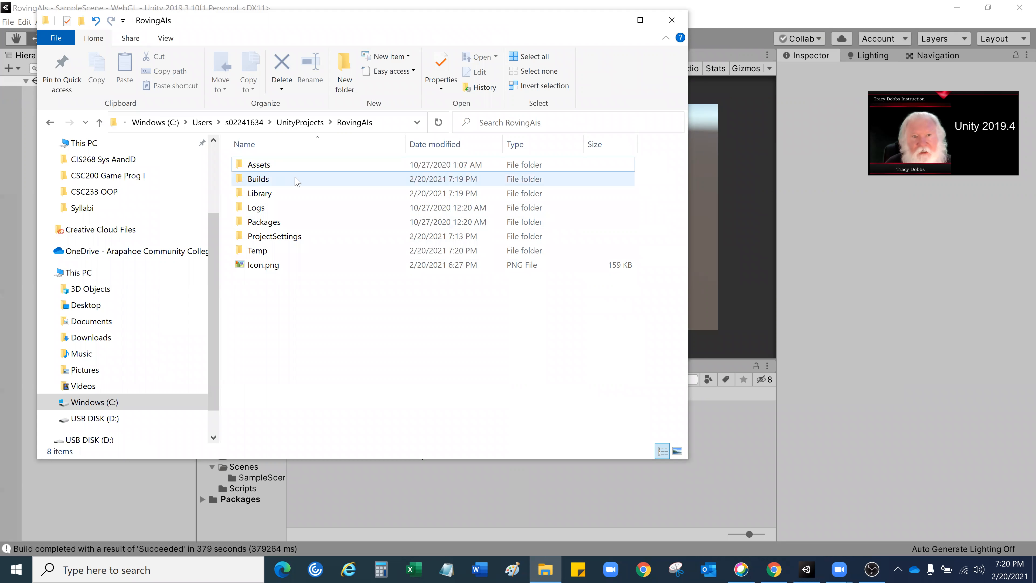
double_click(258, 180)
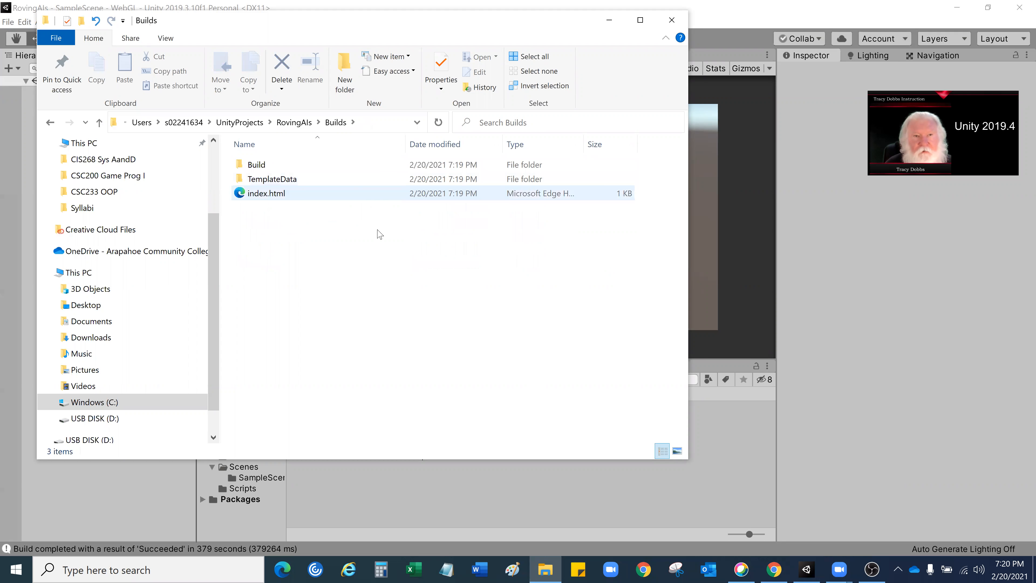